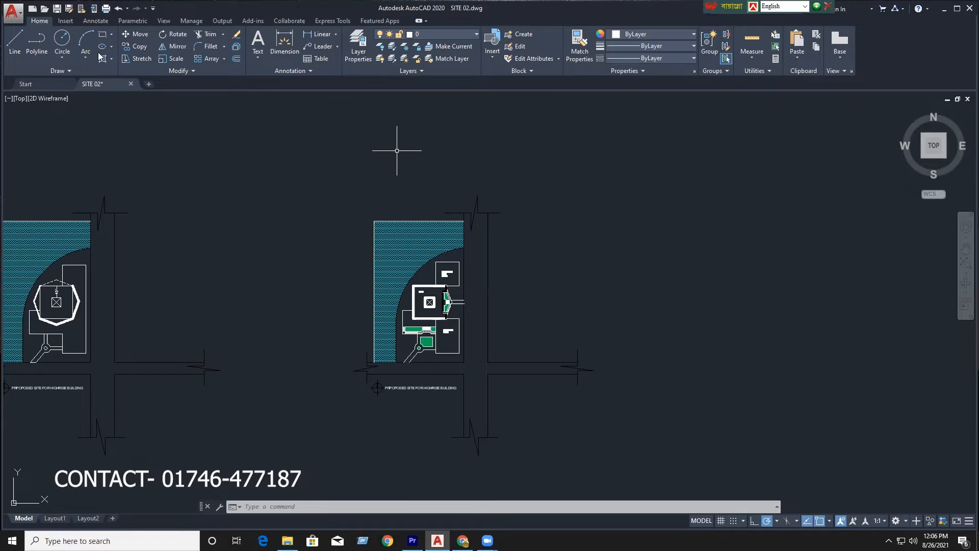
Close the ribbon so the drawing area takes up its space
{"action": "scroll", "coordinate": [452, 255], "scroll_direction": "down", "scroll_amount": 4}
{"action": "middle_click_drag", "start_coordinate": [537, 221], "coordinate": [583, 280]}
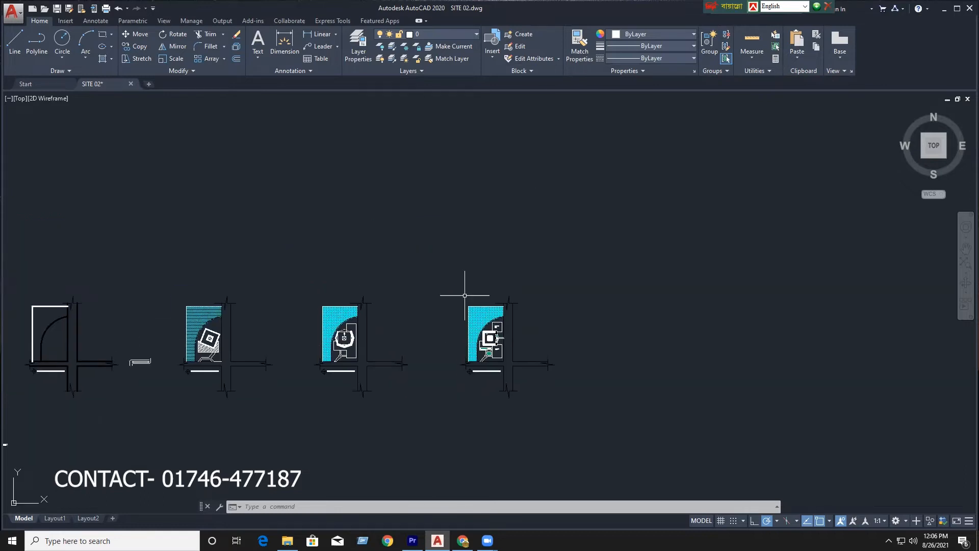
{"action": "middle_click_drag", "start_coordinate": [364, 198], "coordinate": [377, 171]}
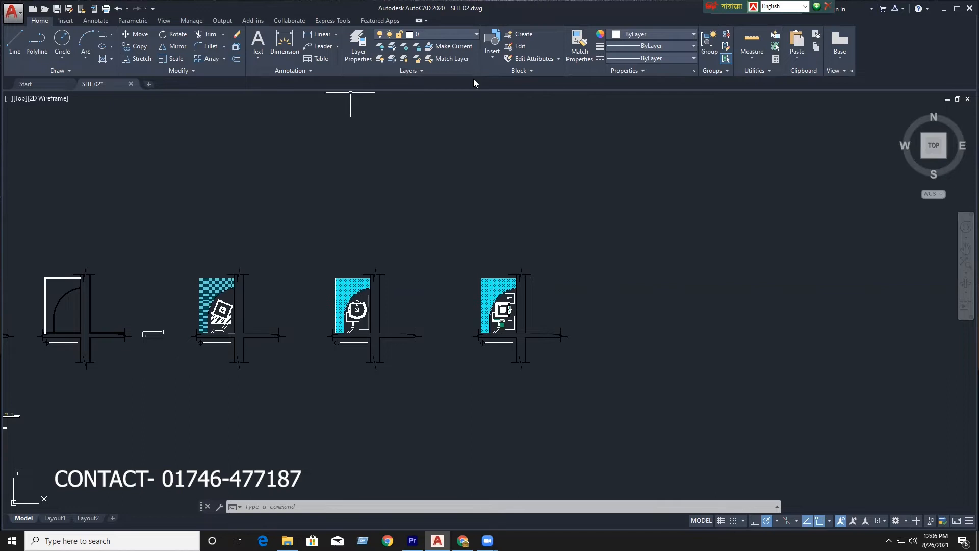
{"action": "left_click", "coordinate": [427, 21]}
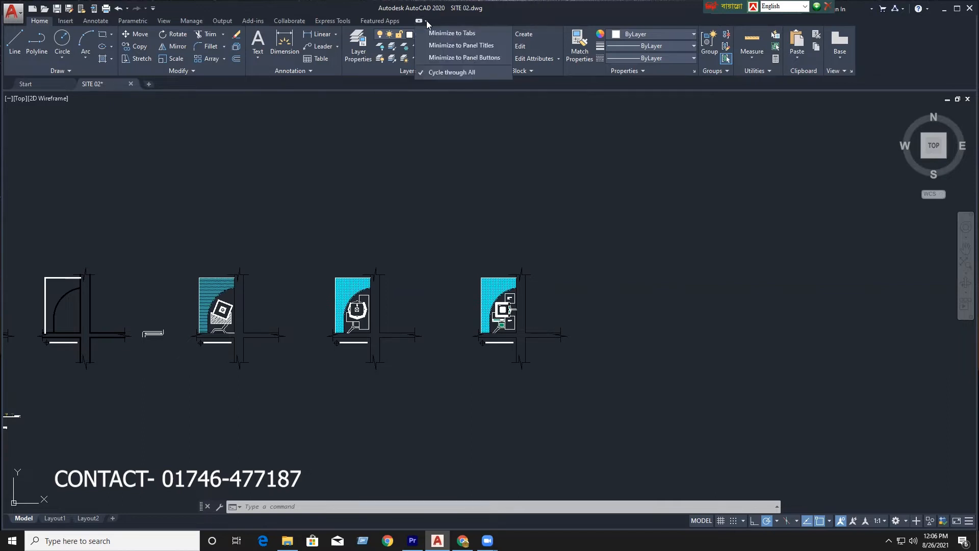
{"action": "left_click", "coordinate": [427, 21]}
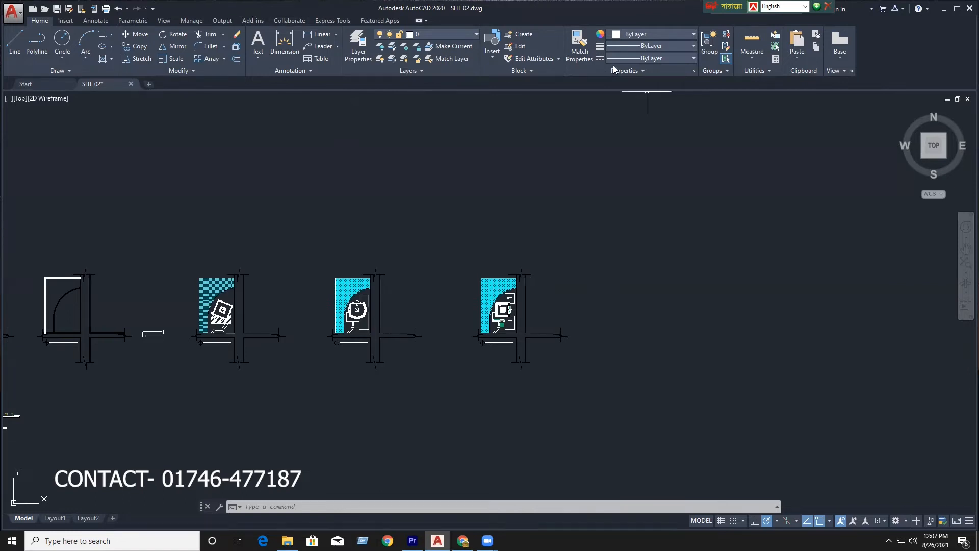
{"action": "right_click", "coordinate": [611, 16]}
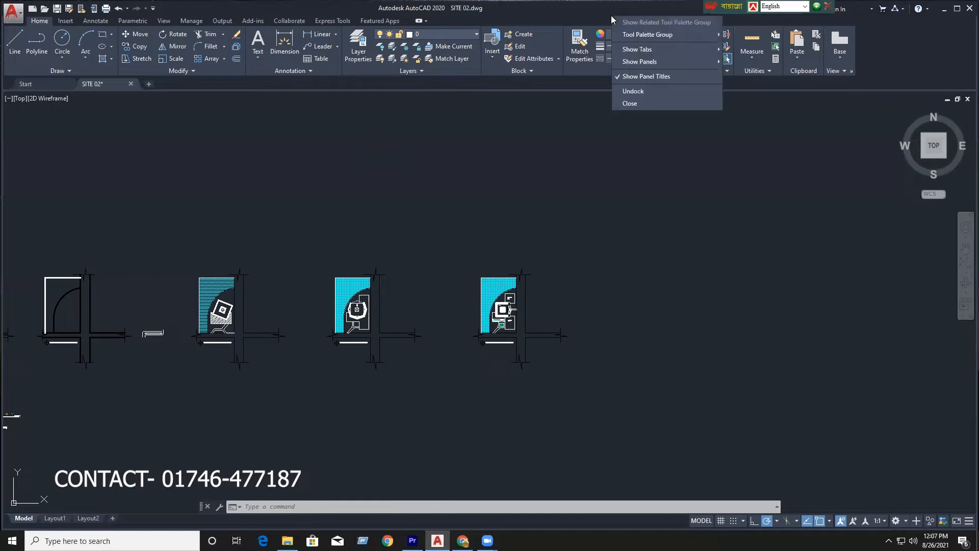
{"action": "left_click", "coordinate": [635, 103]}
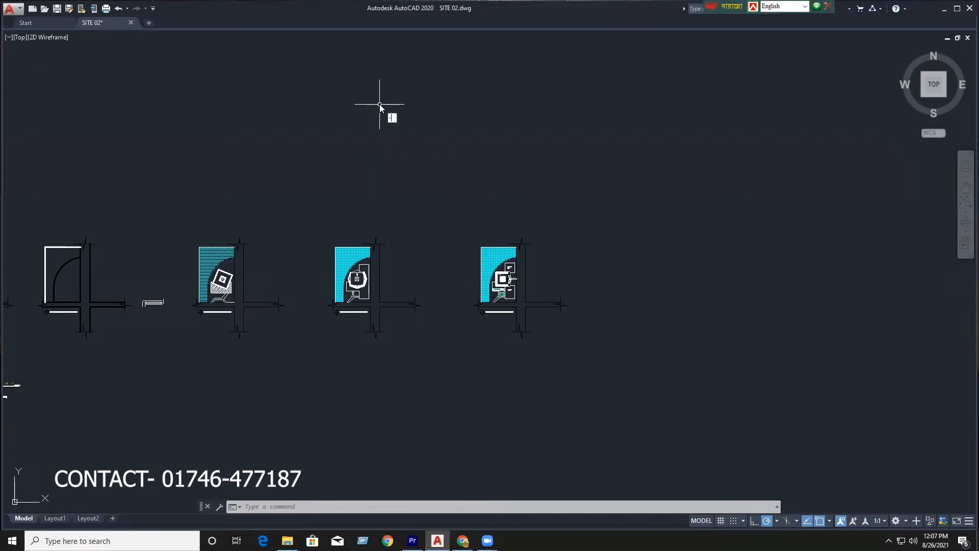
Run the -TOOLBAR command for the draw toolbar with the Show option
{"action": "type", "text": "Tool"}
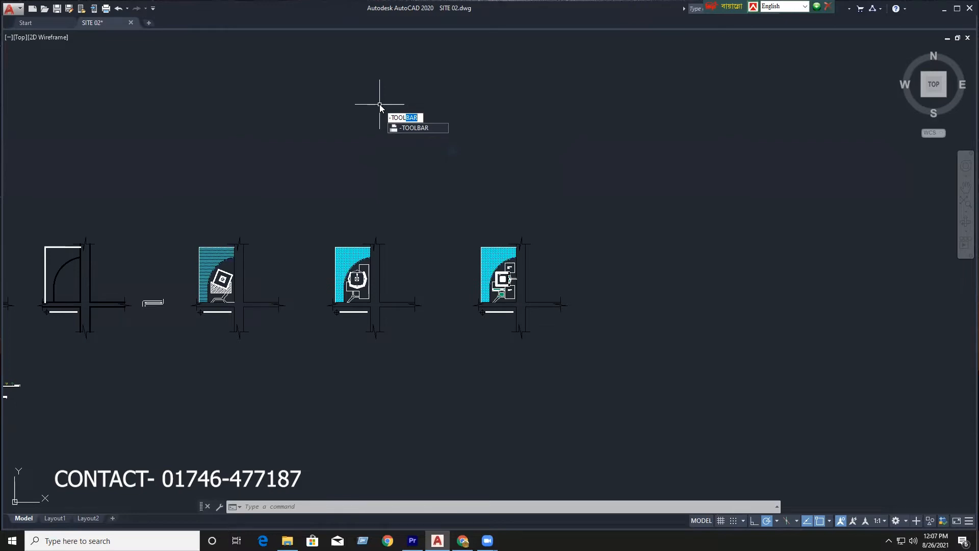
{"action": "key", "text": "Return"}
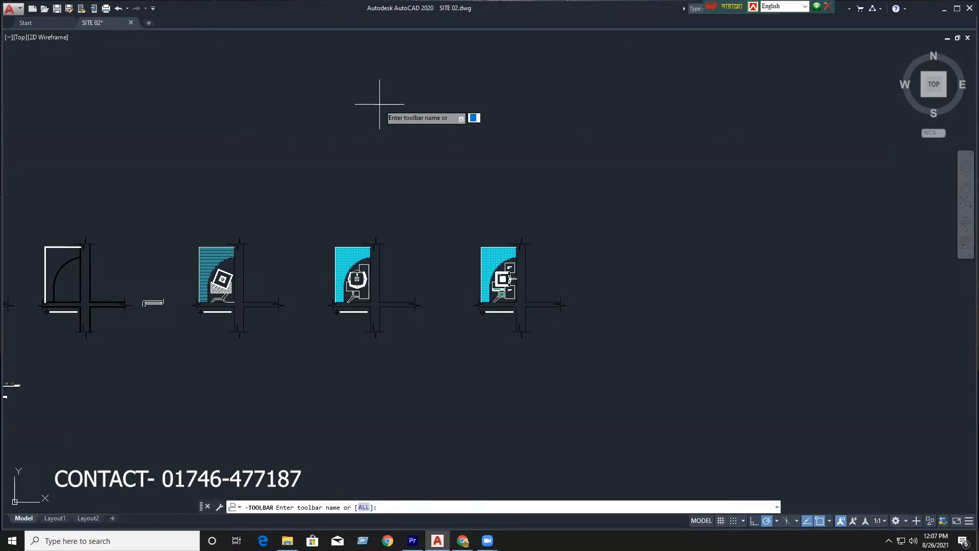
{"action": "type", "text": "draw"}
{"action": "key", "text": "Return"}
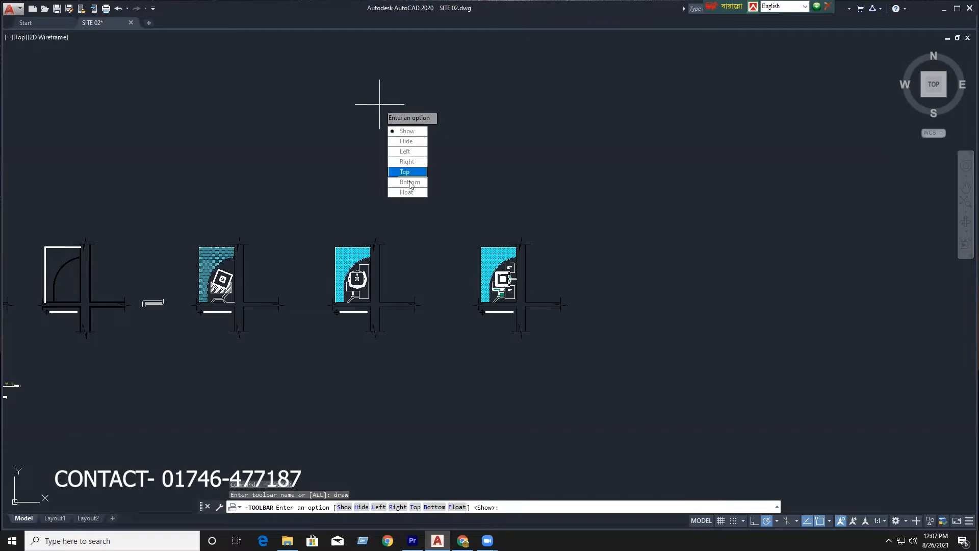
{"action": "left_click", "coordinate": [407, 131]}
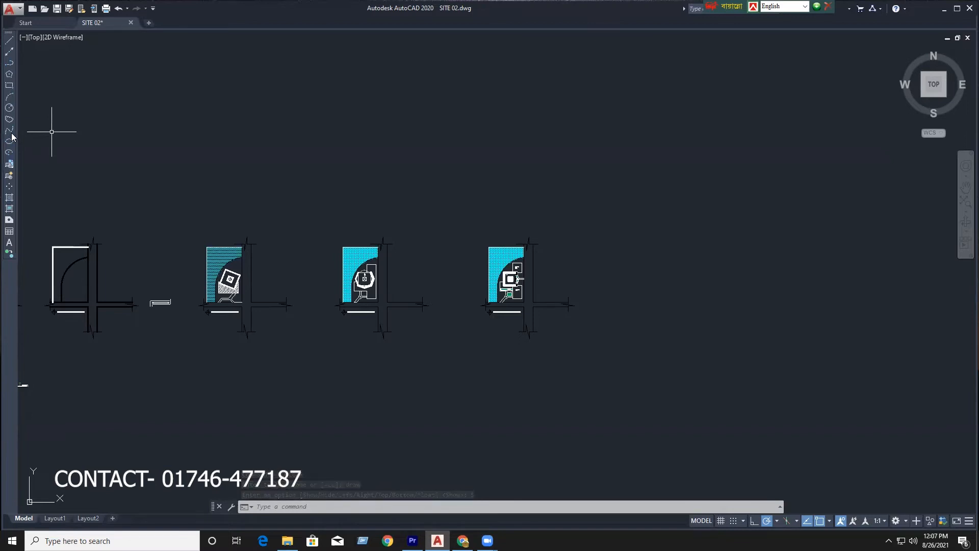
Show the Dimension toolbar docked vertically beside the Draw toolbar, and also show the Modify toolbar
{"action": "right_click", "coordinate": [7, 40]}
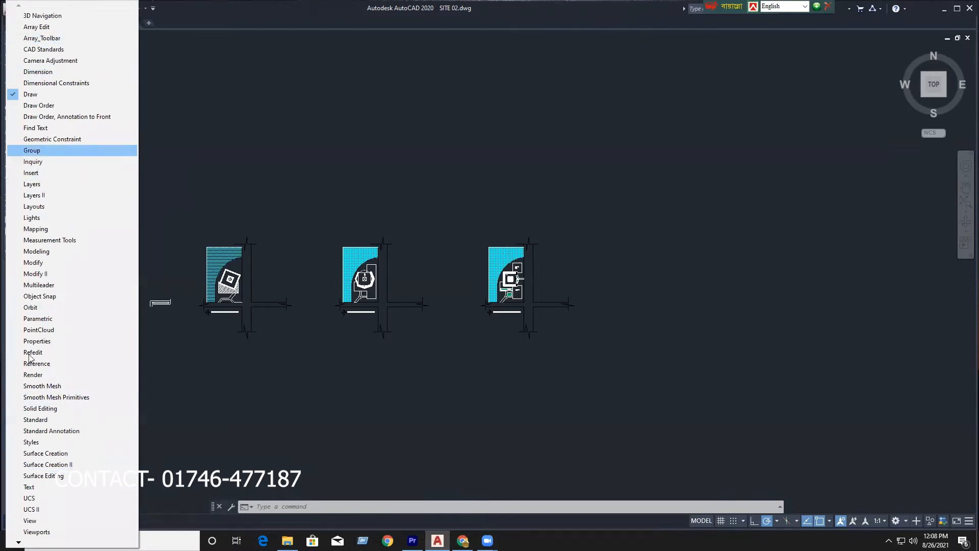
{"action": "left_click", "coordinate": [48, 74]}
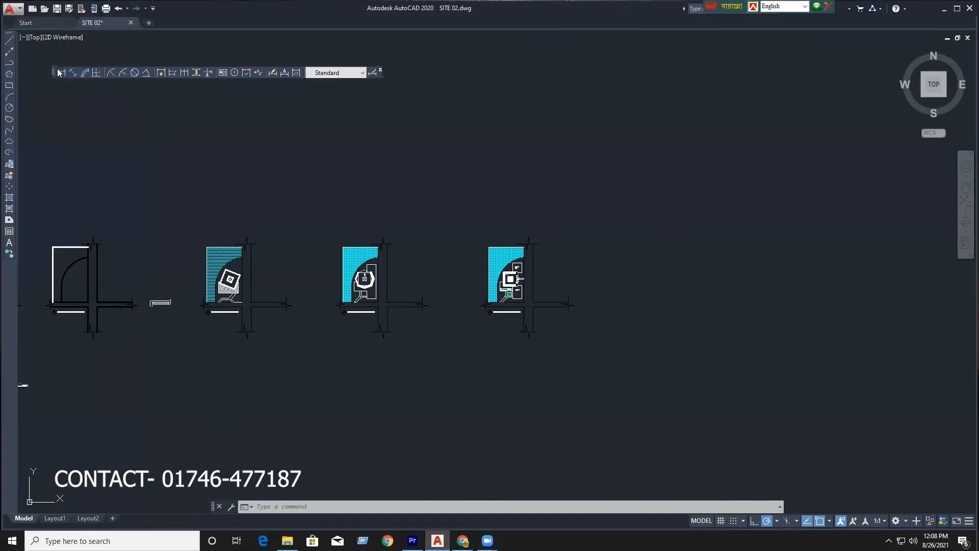
{"action": "mouse_move", "coordinate": [53, 74]}
{"action": "left_mouse_down"}
{"action": "mouse_move", "coordinate": [19, 74]}
{"action": "mouse_move", "coordinate": [17, 42]}
{"action": "left_mouse_up"}
{"action": "right_click", "coordinate": [19, 34]}
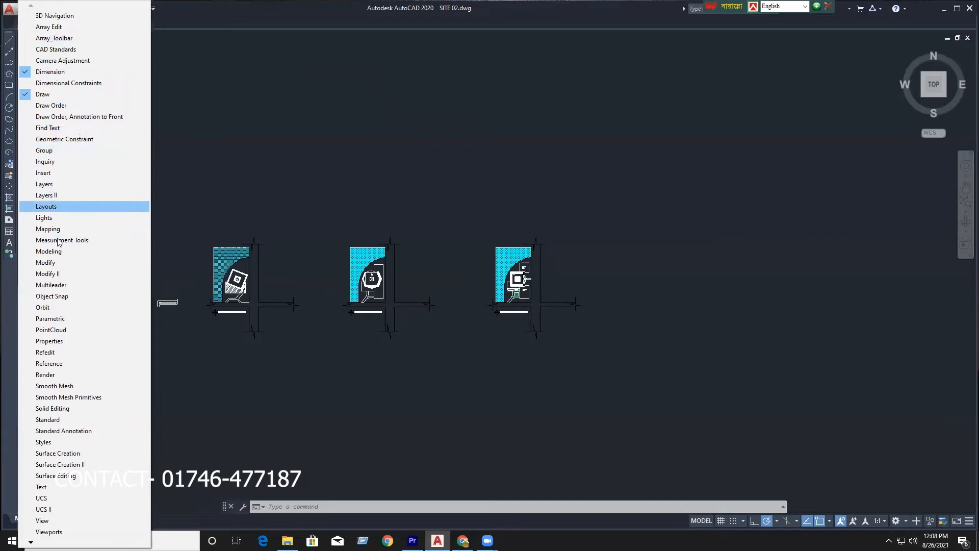
{"action": "left_click", "coordinate": [60, 262]}
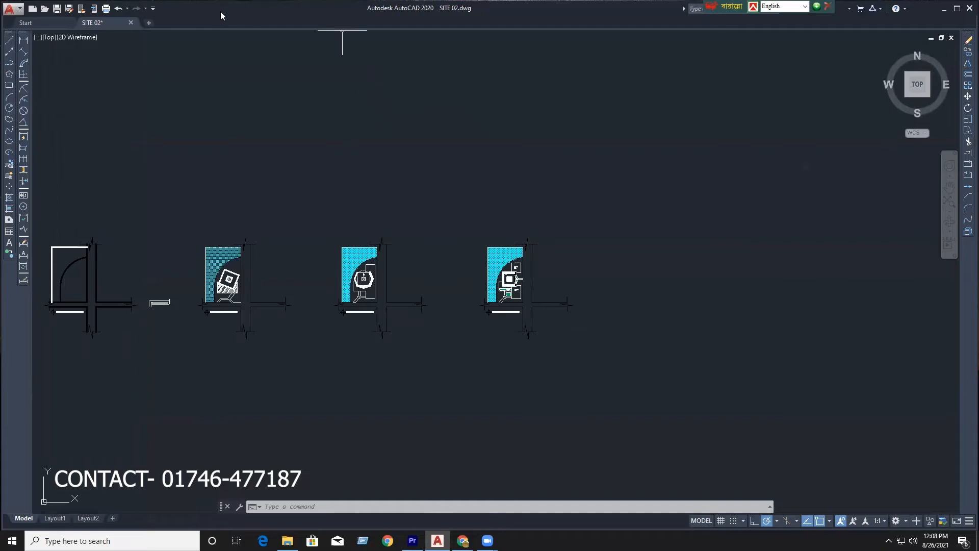
Show the classic menu bar and add the Properties command to the Quick Access Toolbar
{"action": "left_click", "coordinate": [153, 9]}
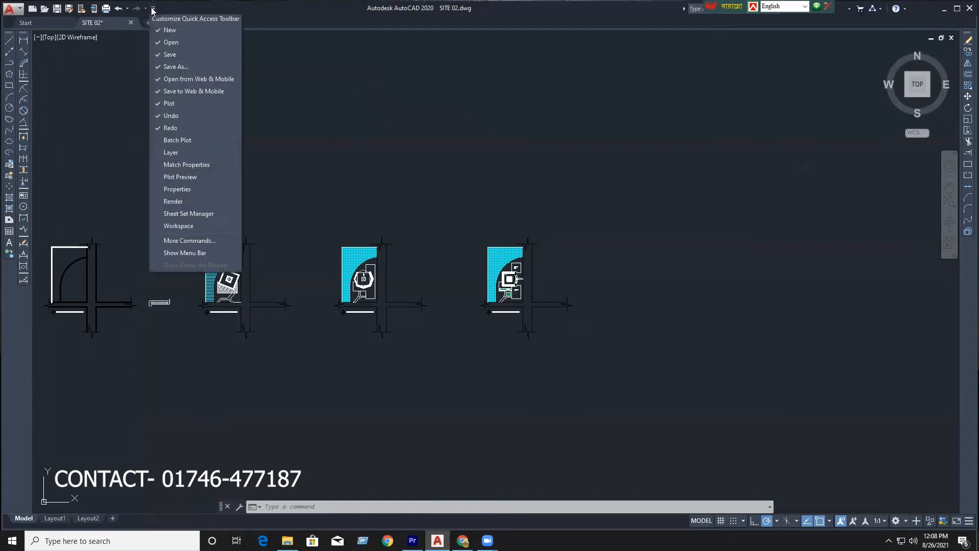
{"action": "left_click", "coordinate": [188, 252]}
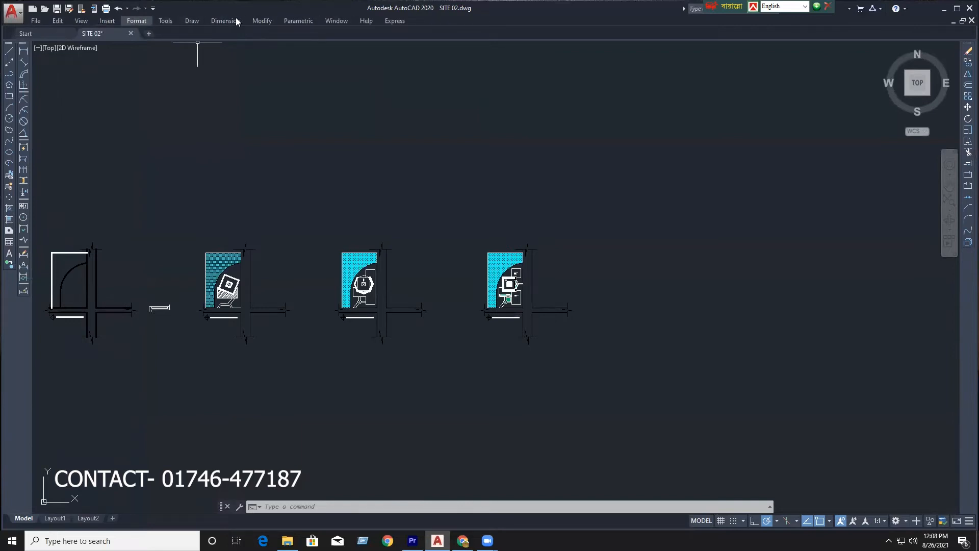
{"action": "left_click", "coordinate": [153, 8]}
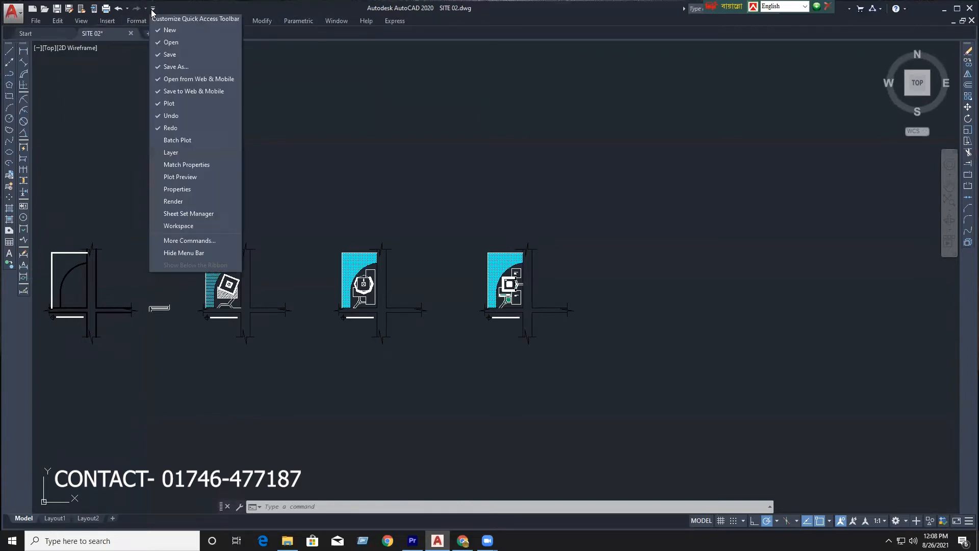
{"action": "left_click", "coordinate": [189, 189]}
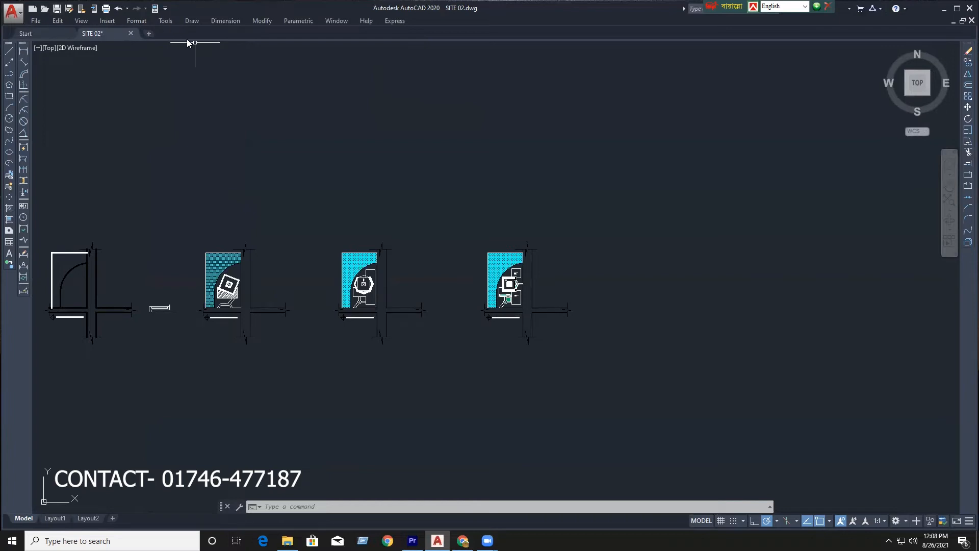
Show the Standard toolbar
{"action": "right_click", "coordinate": [276, 31]}
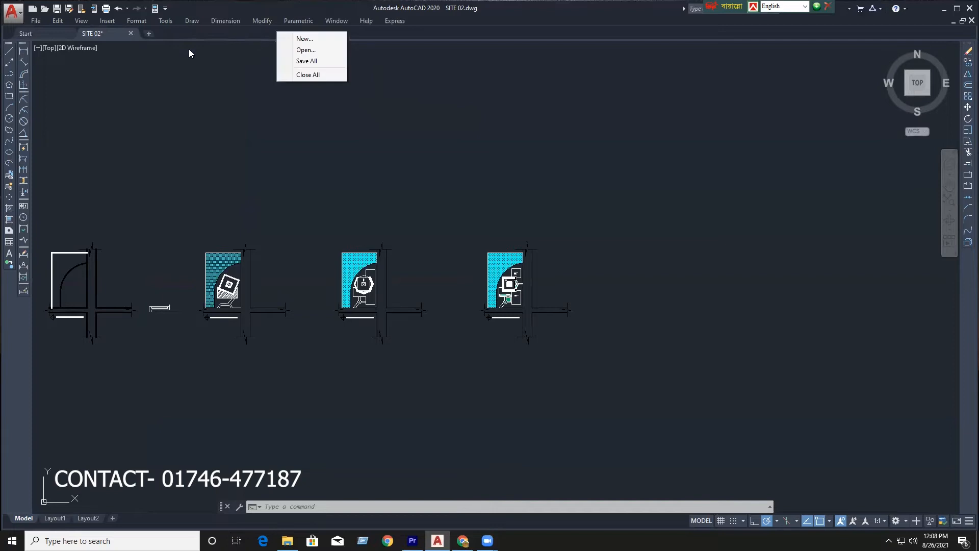
{"action": "right_click", "coordinate": [13, 46]}
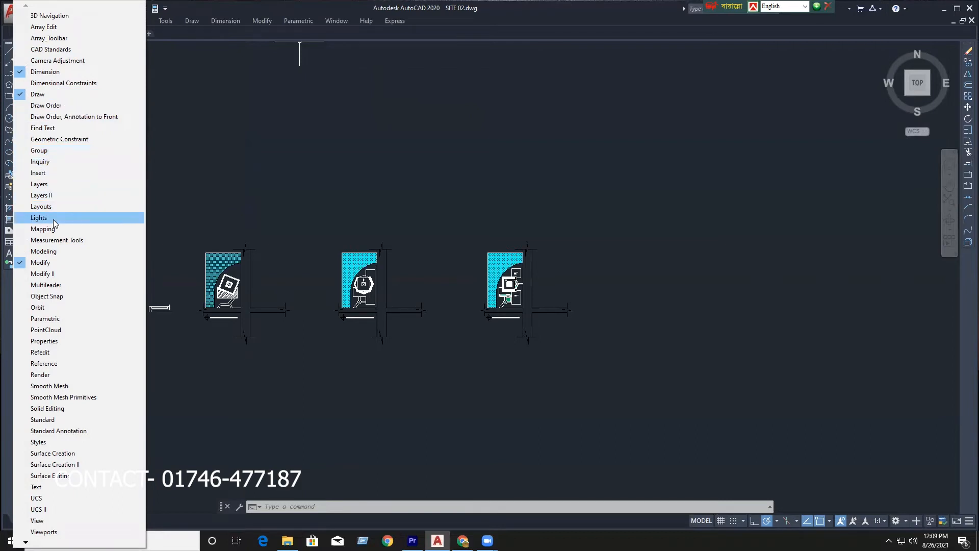
{"action": "left_click", "coordinate": [66, 419]}
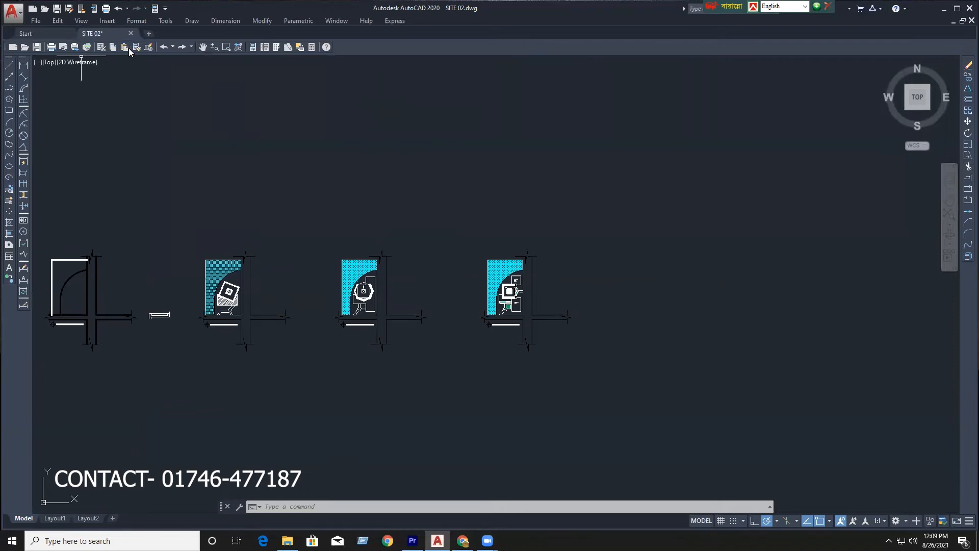
Show the Viewports toolbar and dock it in its own row above the Standard toolbar
{"action": "right_click", "coordinate": [362, 46]}
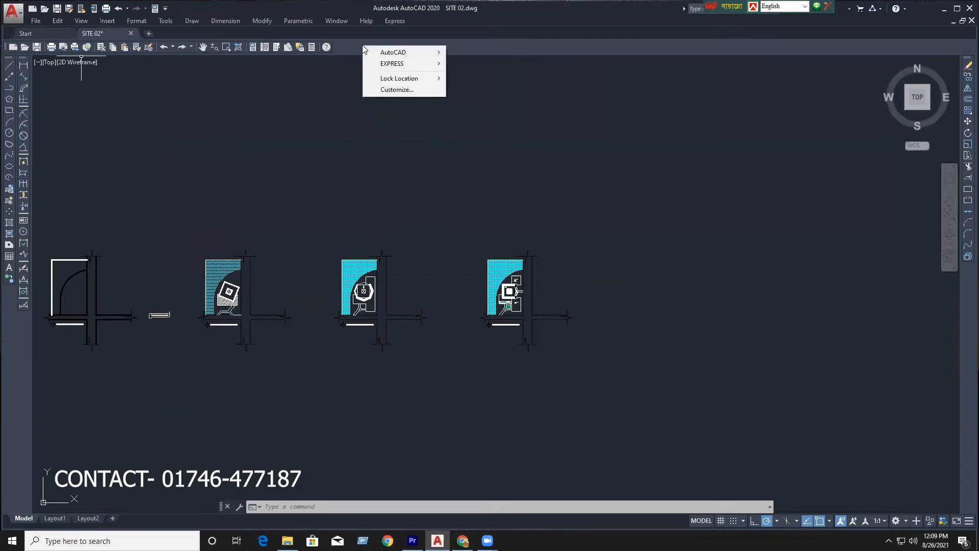
{"action": "mouse_move", "coordinate": [406, 53]}
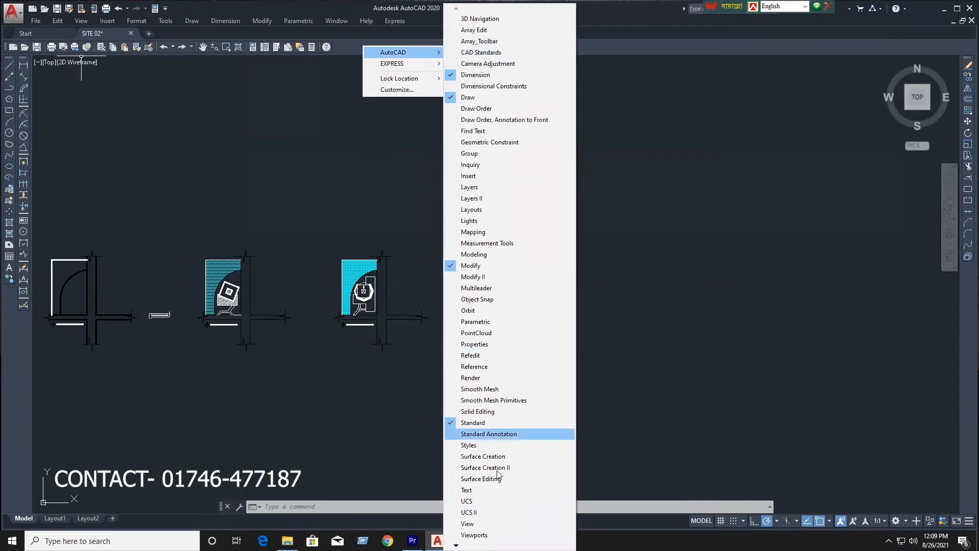
{"action": "left_click", "coordinate": [474, 535]}
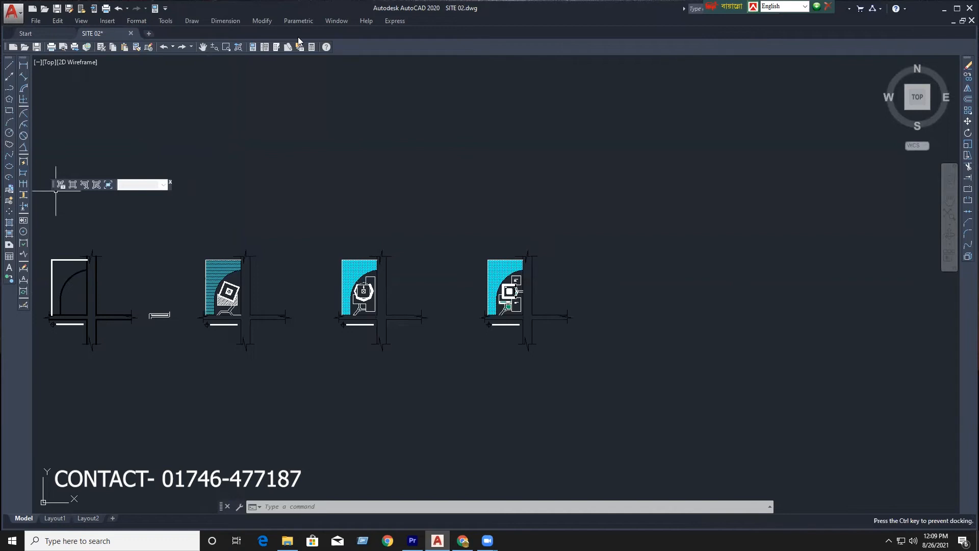
{"action": "left_click_drag", "start_coordinate": [323, 38], "coordinate": [336, 40]}
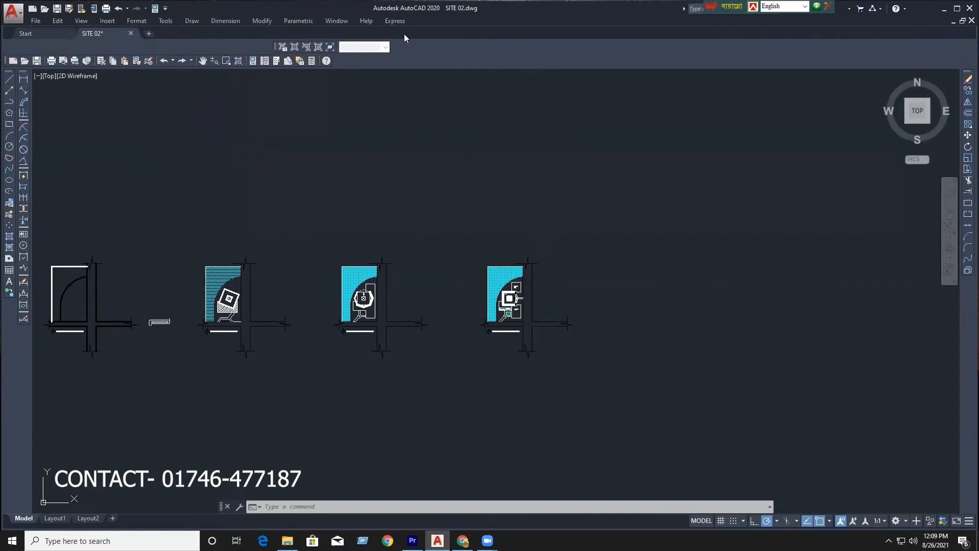
Show the Properties toolbar in the same row as the Standard toolbar
{"action": "right_click", "coordinate": [428, 47]}
{"action": "mouse_move", "coordinate": [459, 55]}
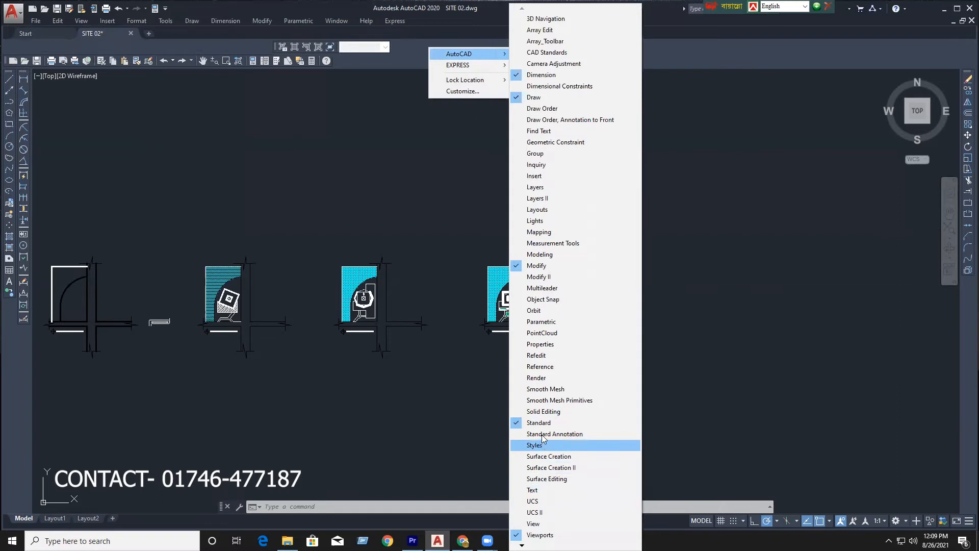
{"action": "left_click", "coordinate": [541, 345]}
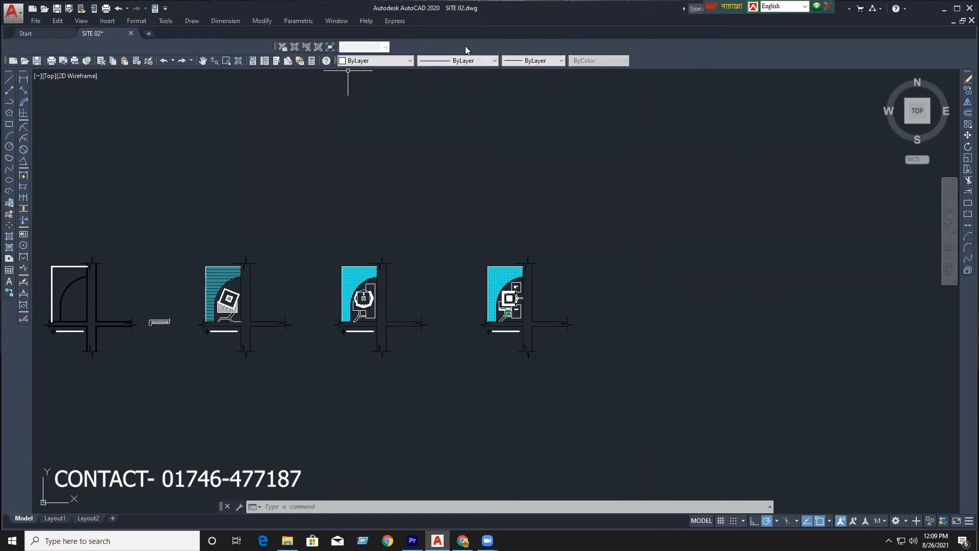
Show the Layers II toolbar and dock it next to the Viewports toolbar
{"action": "right_click", "coordinate": [466, 47]}
{"action": "mouse_move", "coordinate": [501, 52]}
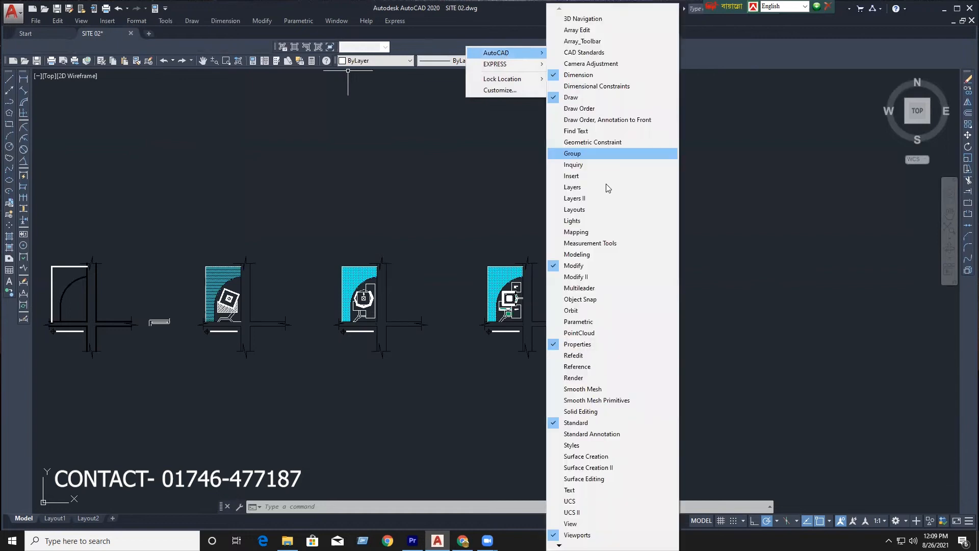
{"action": "left_click", "coordinate": [580, 199]}
{"action": "left_click_drag", "start_coordinate": [161, 172], "coordinate": [411, 49]}
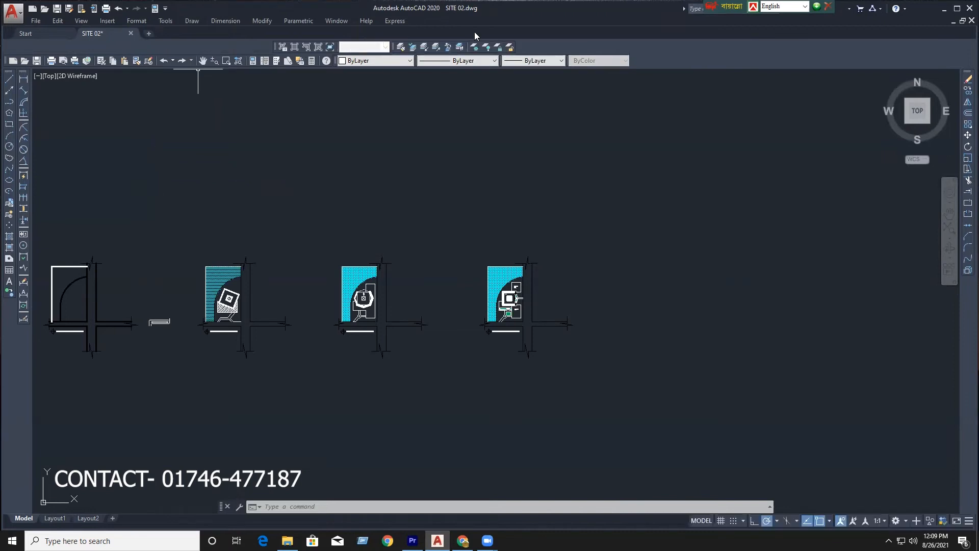
Show the Layers toolbar
{"action": "right_click", "coordinate": [538, 46]}
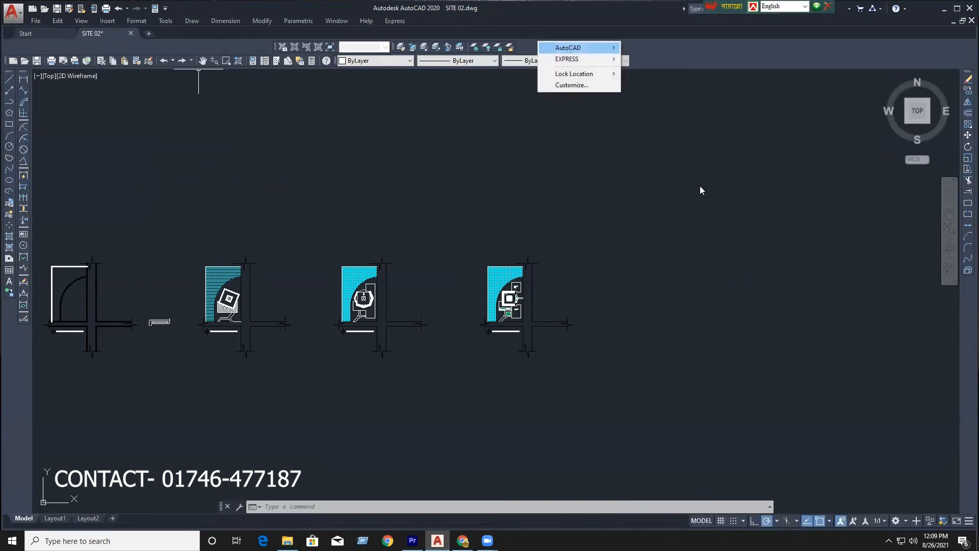
{"action": "mouse_move", "coordinate": [567, 47]}
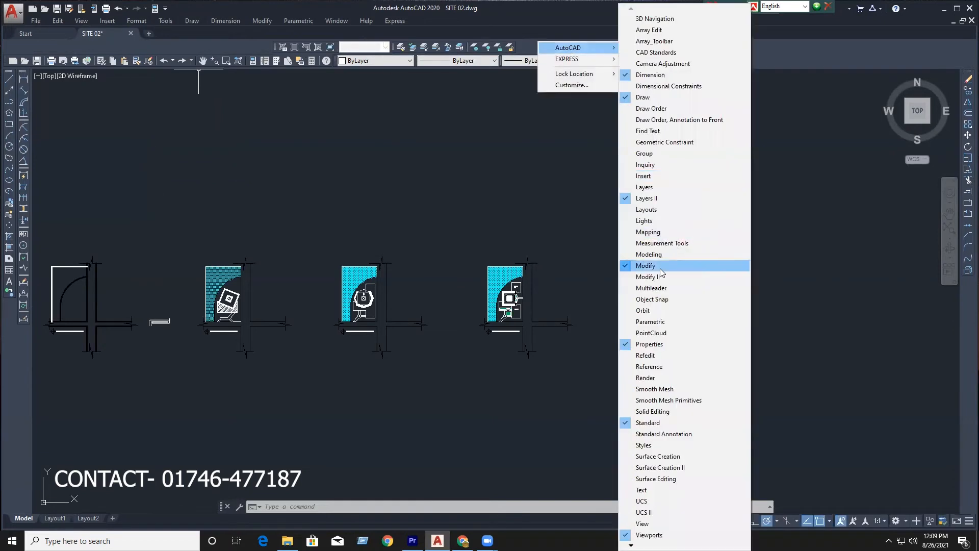
{"action": "left_click", "coordinate": [650, 187]}
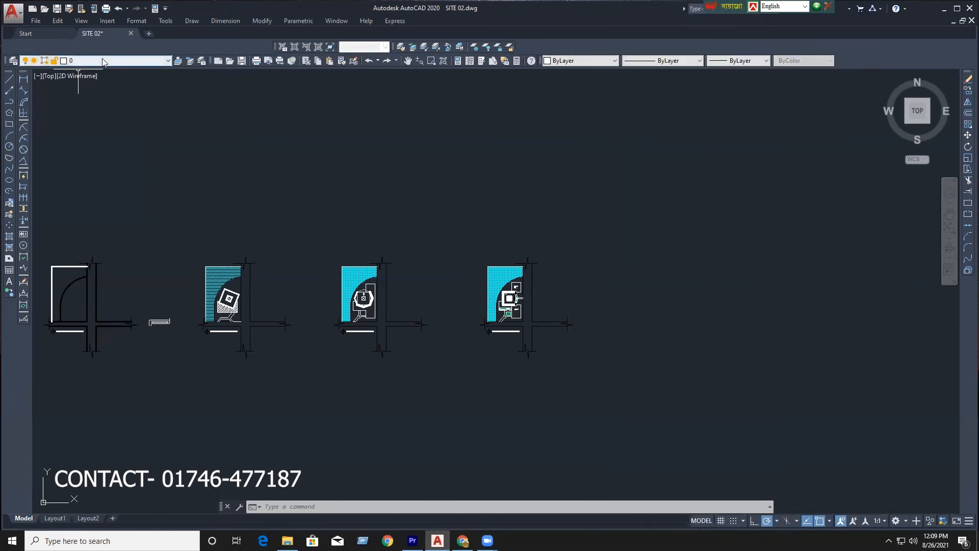
Remove the Standard toolbar and move the Layers toolbar directly beside the Properties toolbar
{"action": "left_click_drag", "start_coordinate": [211, 62], "coordinate": [2, 63]}
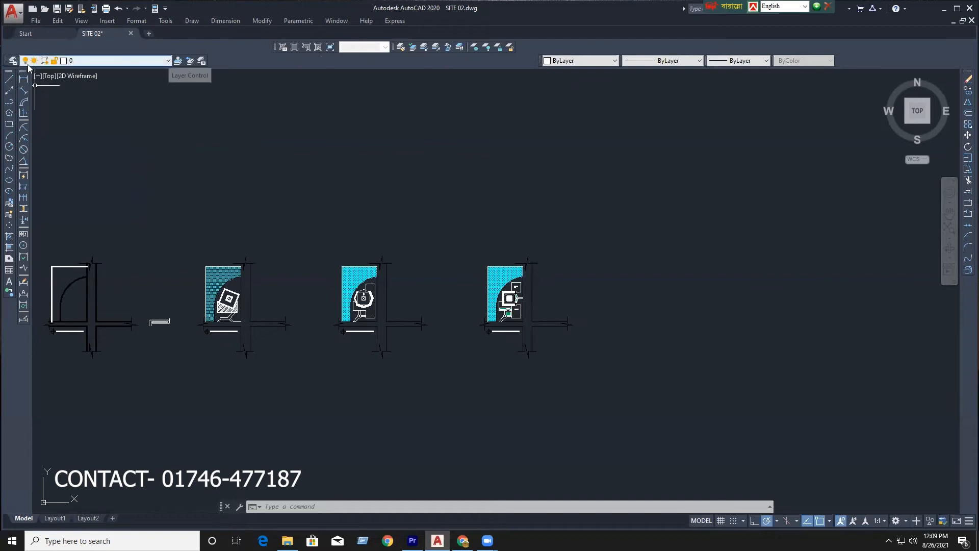
{"action": "left_click_drag", "start_coordinate": [7, 59], "coordinate": [336, 58]}
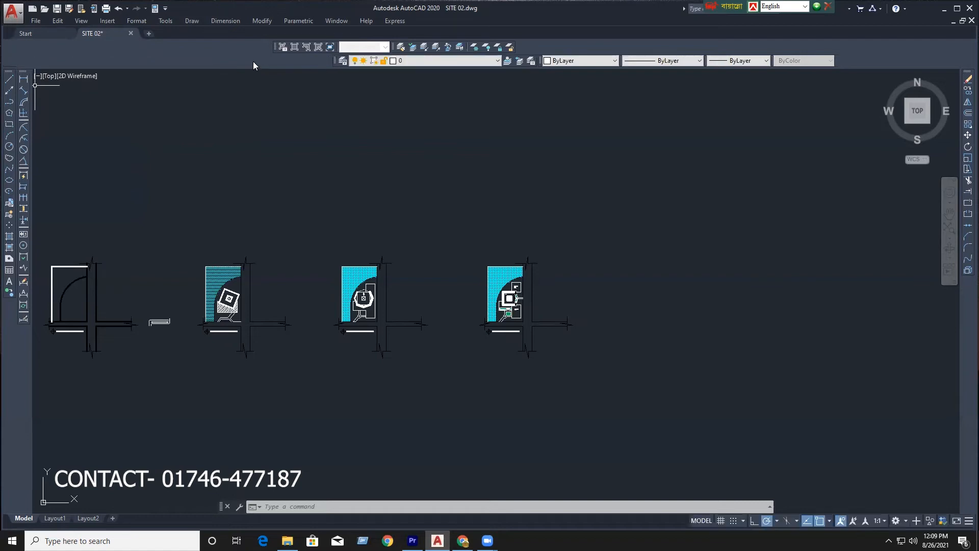
Show the Standard toolbar again in the row with the Layers and Properties toolbars
{"action": "right_click", "coordinate": [254, 65]}
{"action": "mouse_move", "coordinate": [290, 68]}
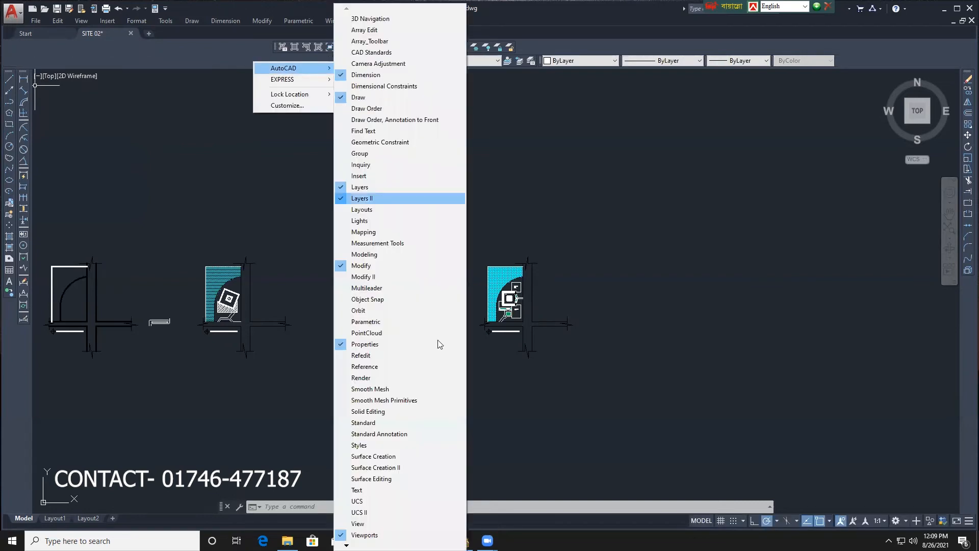
{"action": "left_click", "coordinate": [363, 423]}
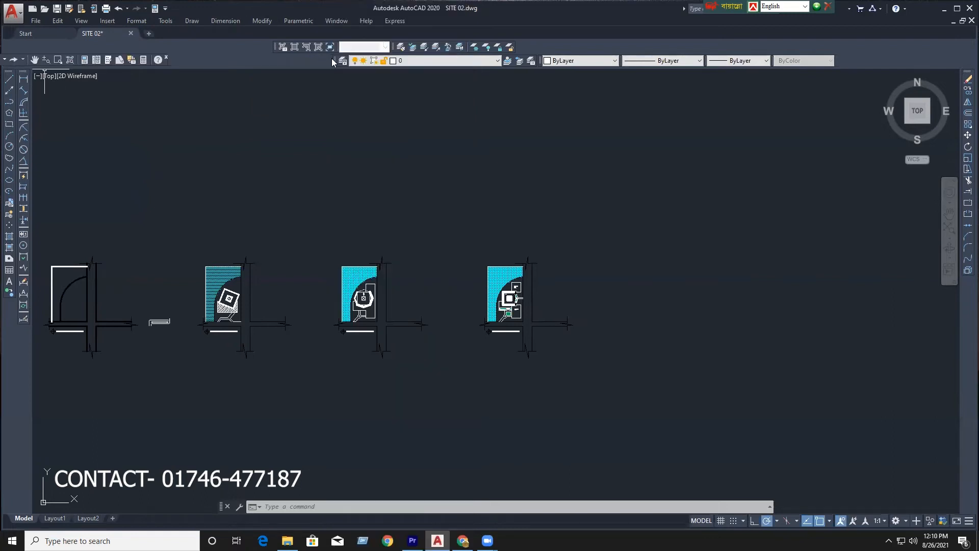
Move the Layers toolbar directly beside the Standard toolbar and the Properties toolbar directly after it
{"action": "left_click_drag", "start_coordinate": [332, 61], "coordinate": [288, 69]}
{"action": "left_click_drag", "start_coordinate": [176, 62], "coordinate": [169, 61]}
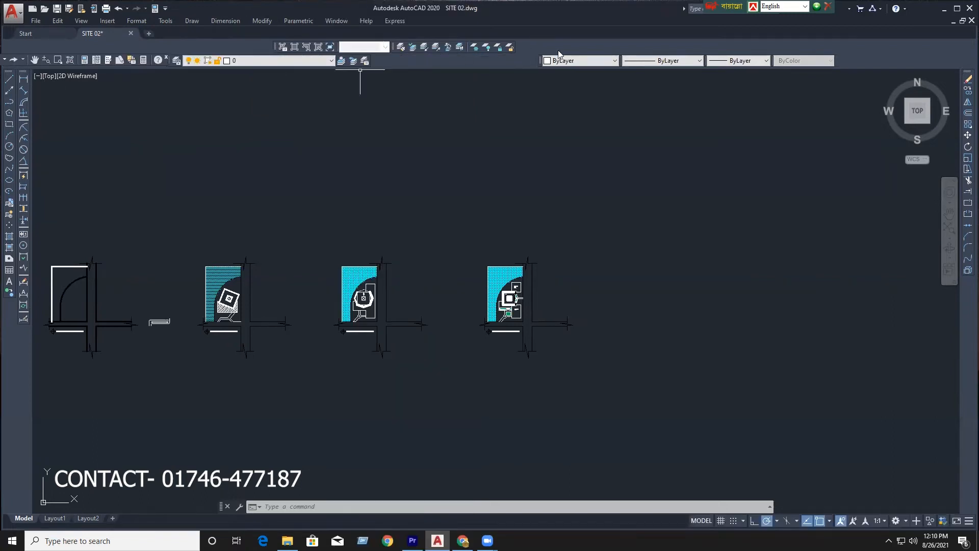
{"action": "left_click_drag", "start_coordinate": [541, 60], "coordinate": [458, 62]}
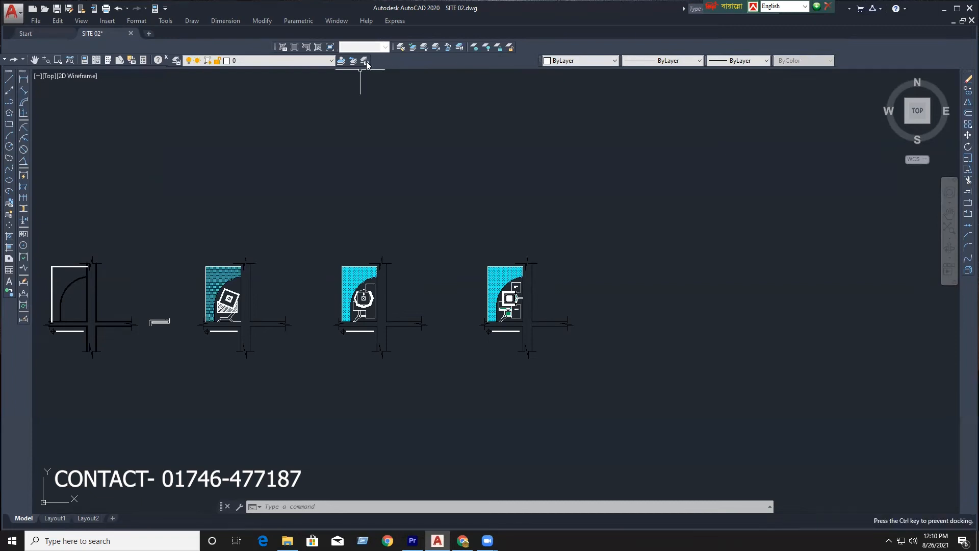
{"action": "left_click_drag", "start_coordinate": [367, 64], "coordinate": [348, 48]}
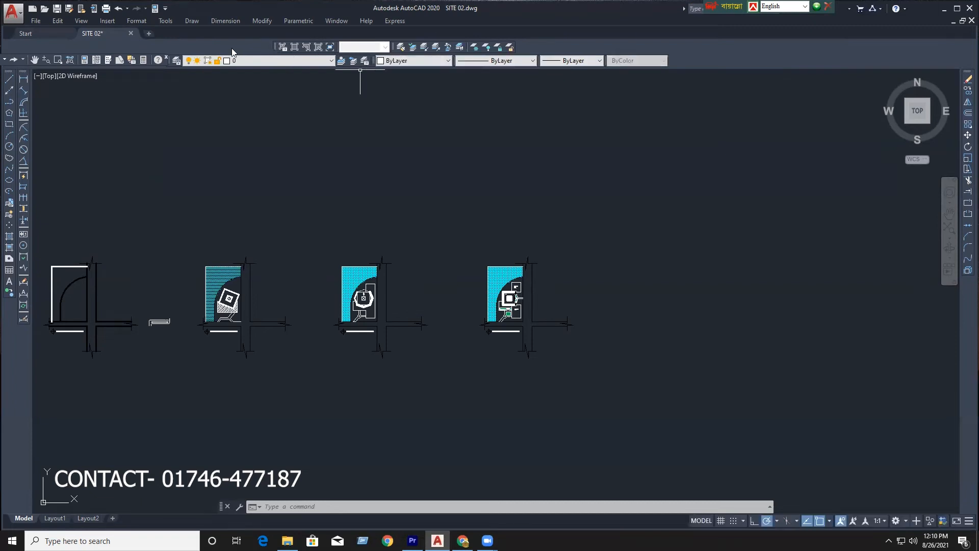
Show the Modeling toolbar, move it across the drawing area and close it again
{"action": "right_click", "coordinate": [542, 44]}
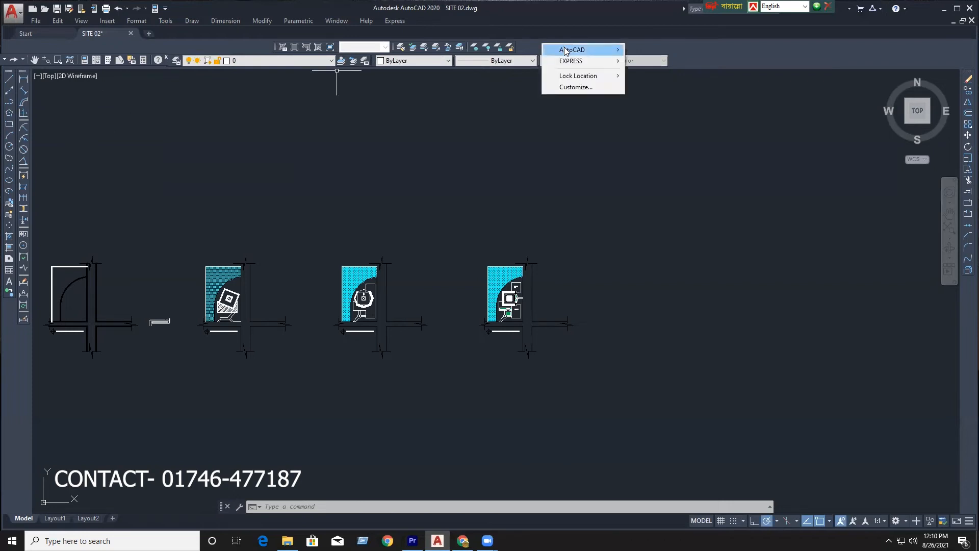
{"action": "mouse_move", "coordinate": [571, 49]}
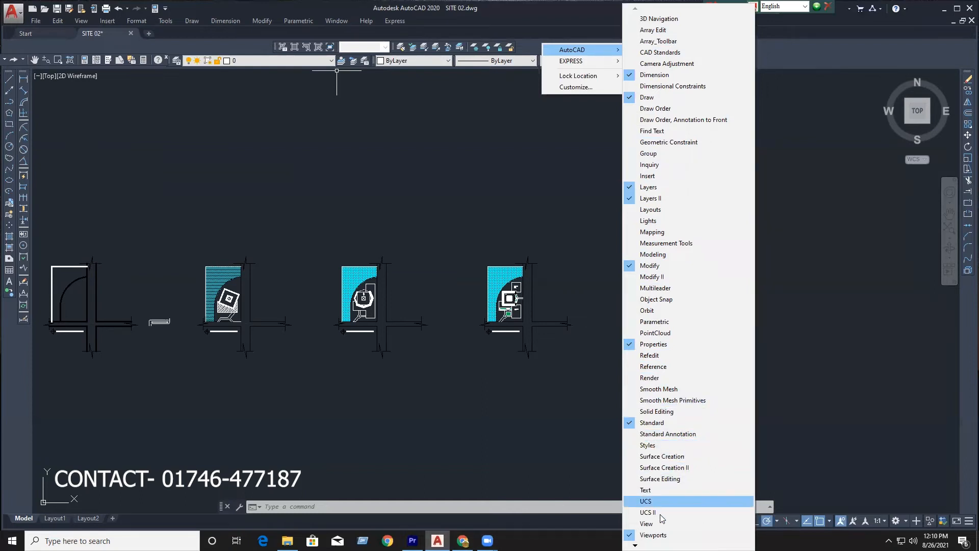
{"action": "mouse_move", "coordinate": [636, 545]}
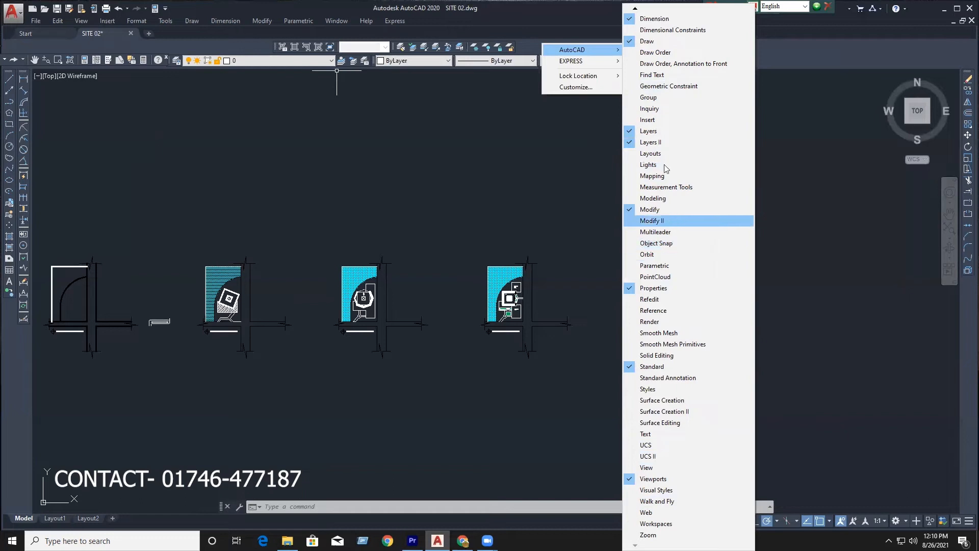
{"action": "left_click", "coordinate": [658, 198]}
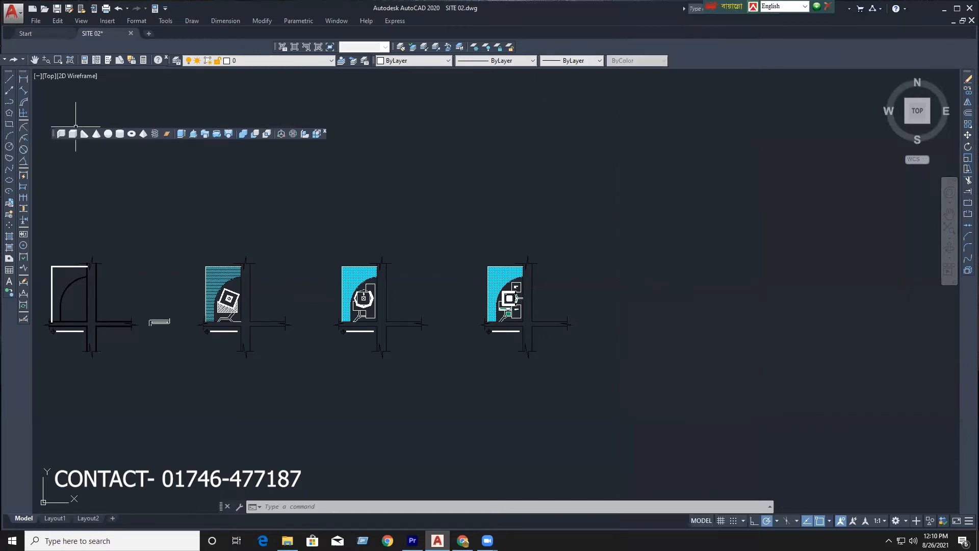
{"action": "left_click_drag", "start_coordinate": [56, 137], "coordinate": [317, 141]}
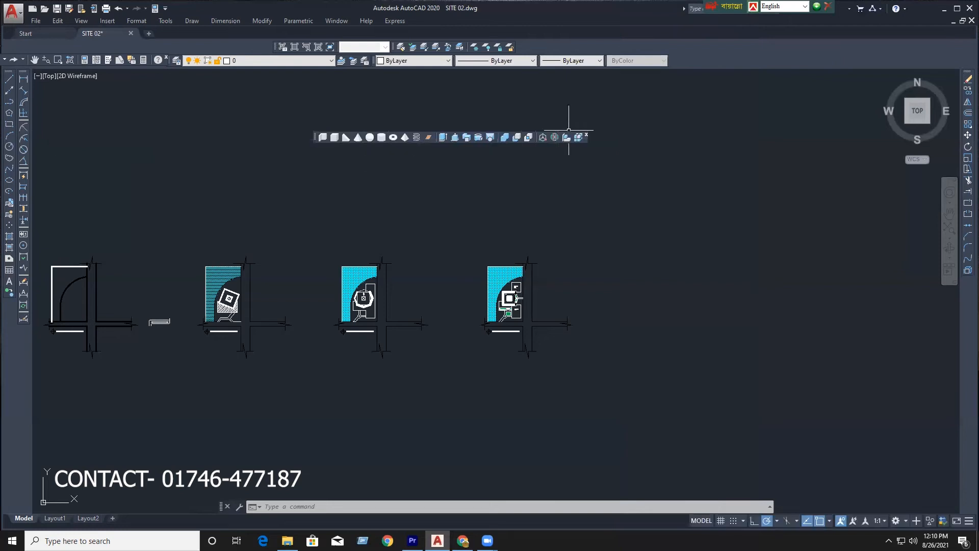
{"action": "left_click", "coordinate": [588, 135]}
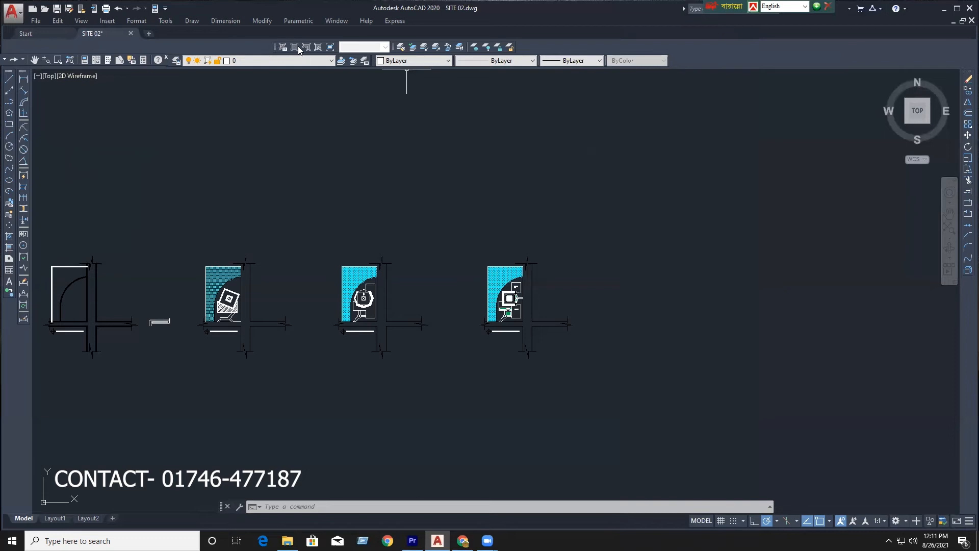
Line up the Viewports and Layers II toolbars after the Properties toolbar and dock the Standard toolbar at the start of the same row
{"action": "left_click_drag", "start_coordinate": [275, 46], "coordinate": [671, 61]}
{"action": "left_click_drag", "start_coordinate": [395, 47], "coordinate": [719, 95]}
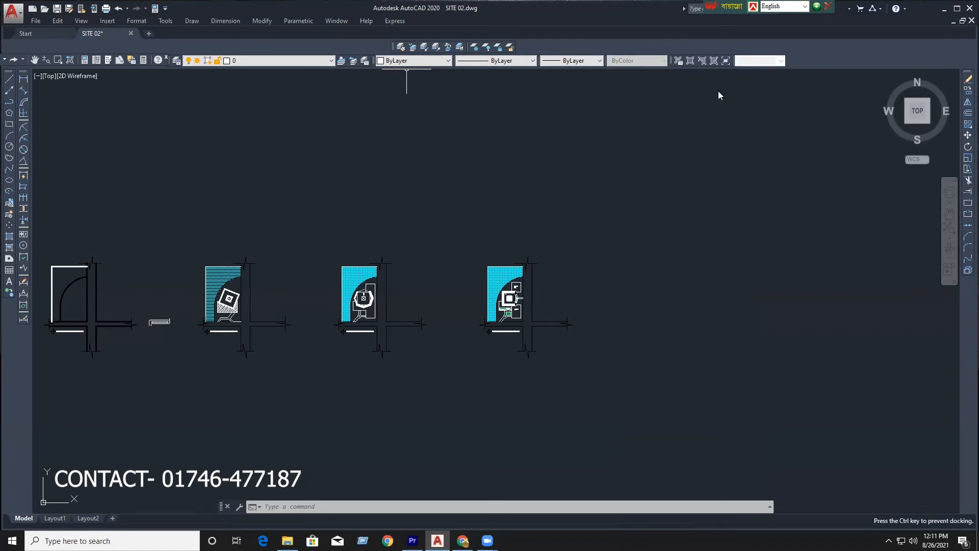
{"action": "left_click_drag", "start_coordinate": [779, 59], "coordinate": [781, 31]}
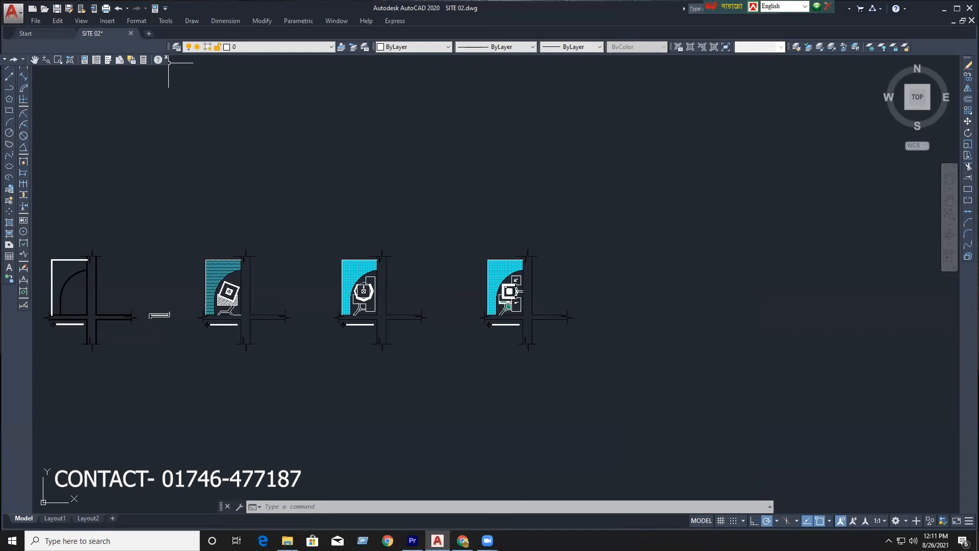
{"action": "left_click_drag", "start_coordinate": [168, 68], "coordinate": [159, 48]}
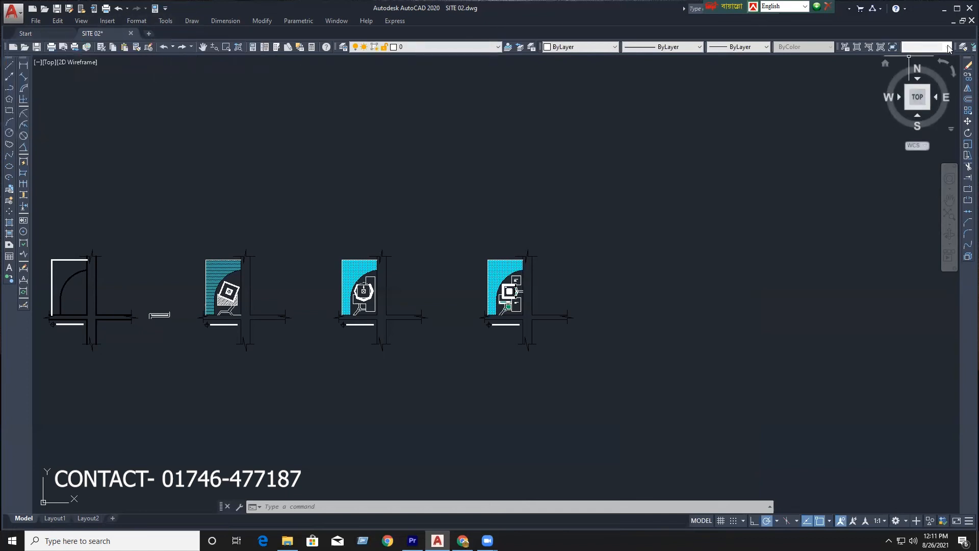
Move the Layers II toolbar into its own row above the Standard, Layers and Properties toolbars
{"action": "left_click_drag", "start_coordinate": [957, 49], "coordinate": [957, 47]}
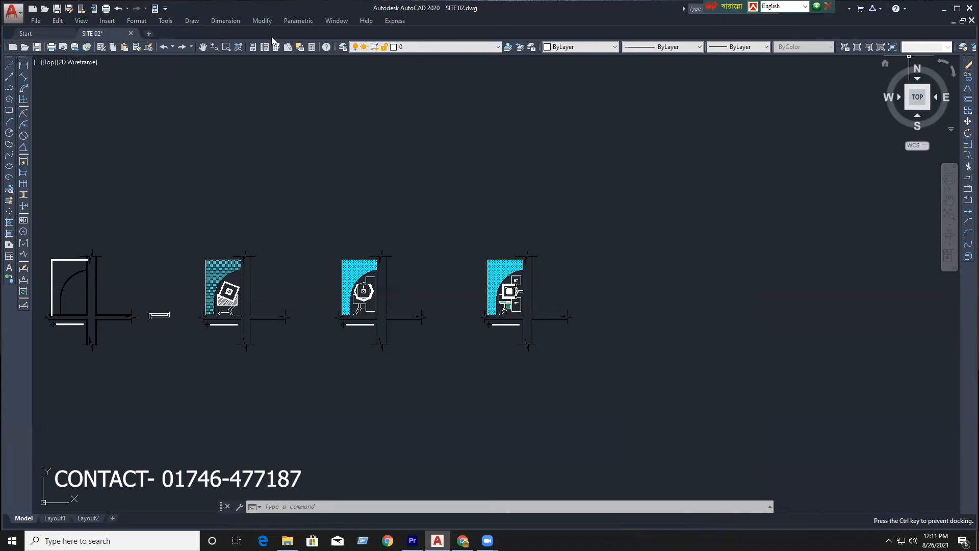
{"action": "left_click_drag", "start_coordinate": [271, 44], "coordinate": [277, 44]}
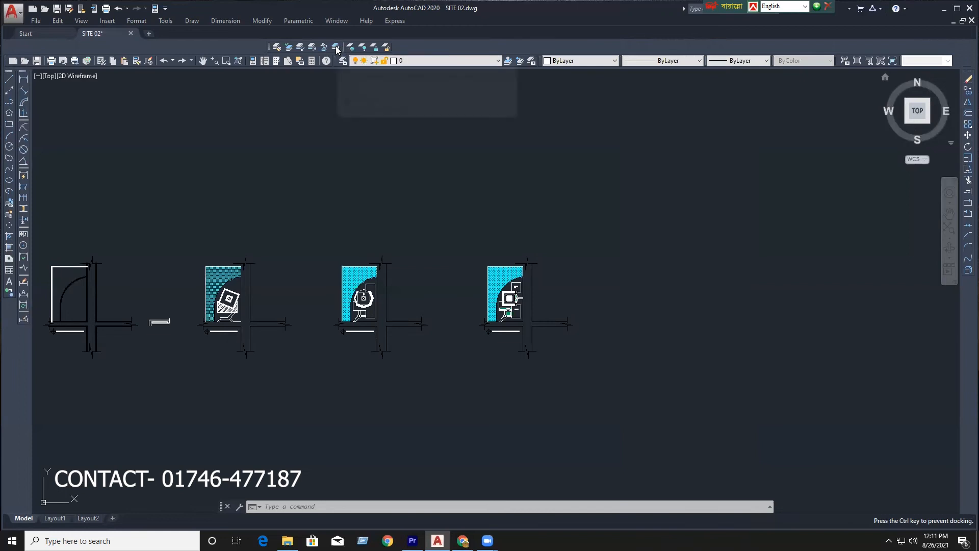
{"action": "left_click_drag", "start_coordinate": [271, 46], "coordinate": [337, 47]}
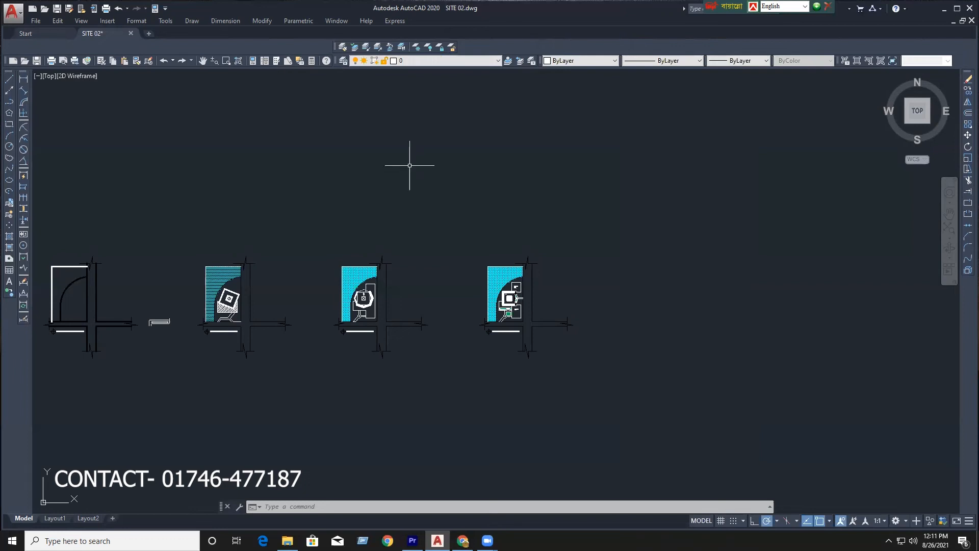
{"action": "scroll", "coordinate": [407, 166], "scroll_direction": "down", "scroll_amount": 2}
{"action": "middle_click_drag", "start_coordinate": [301, 190], "coordinate": [455, 211]}
{"action": "mouse_move", "coordinate": [411, 259]}
{"action": "middle_mouse_down"}
{"action": "mouse_move", "coordinate": [407, 234]}
{"action": "mouse_move", "coordinate": [398, 237]}
{"action": "middle_mouse_up"}
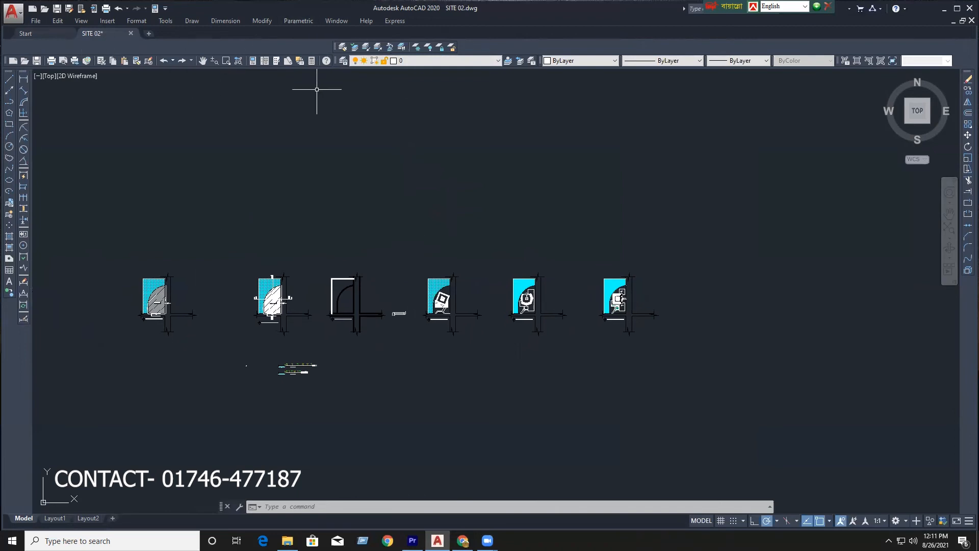
Save the current toolbar arrangement as a new workspace named after its owner
{"action": "left_click", "coordinate": [906, 522]}
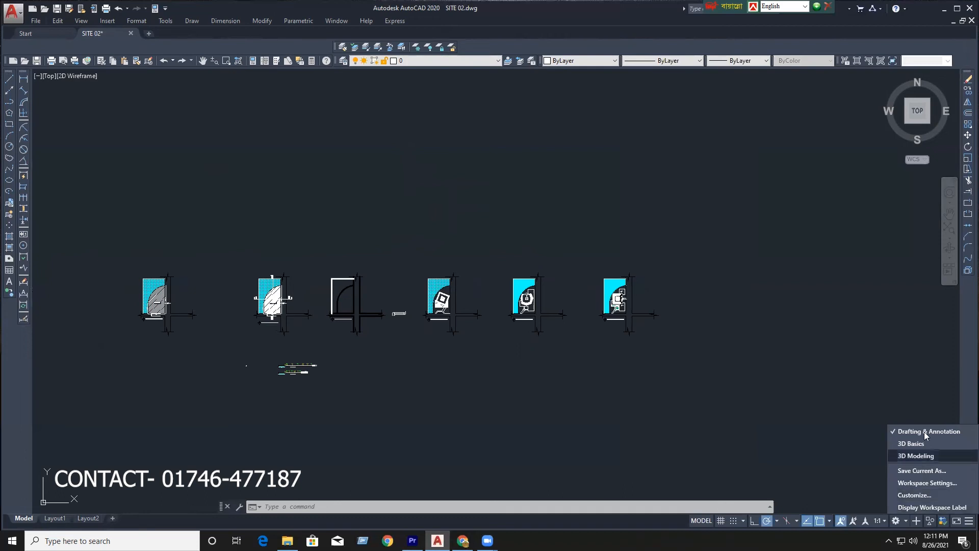
{"action": "left_click", "coordinate": [922, 471]}
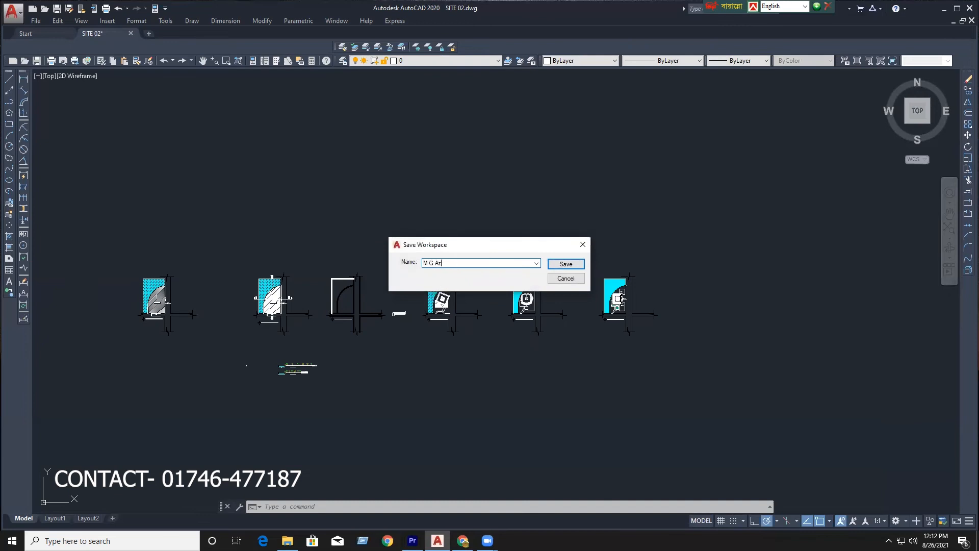
{"action": "left_click", "coordinate": [564, 264]}
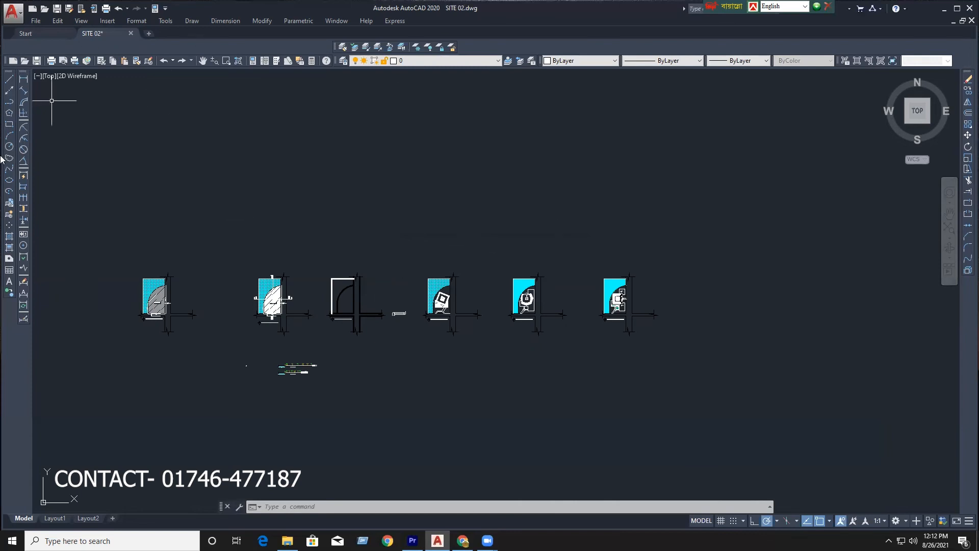
Switch to the Drafting & Annotation workspace and return to the newly saved custom workspace
{"action": "left_click", "coordinate": [907, 521]}
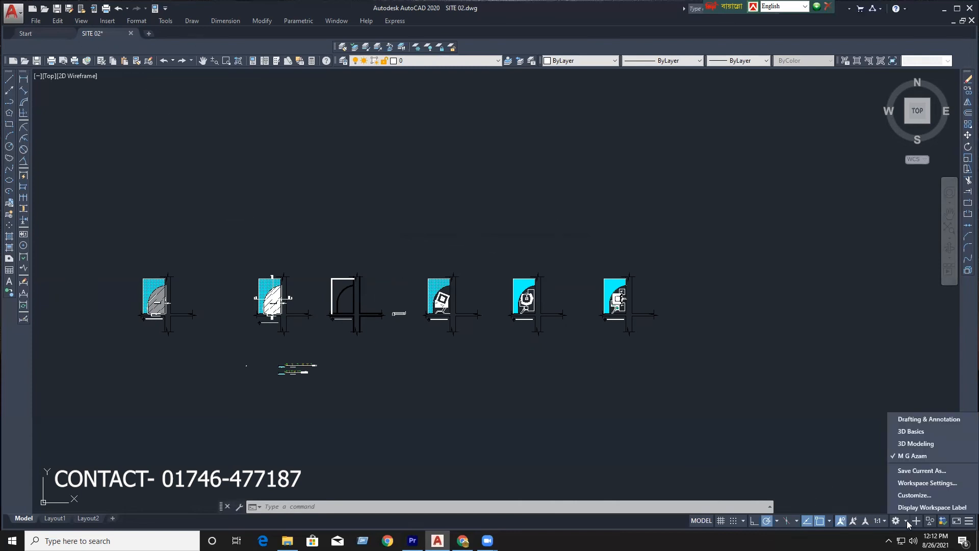
{"action": "left_click", "coordinate": [925, 419]}
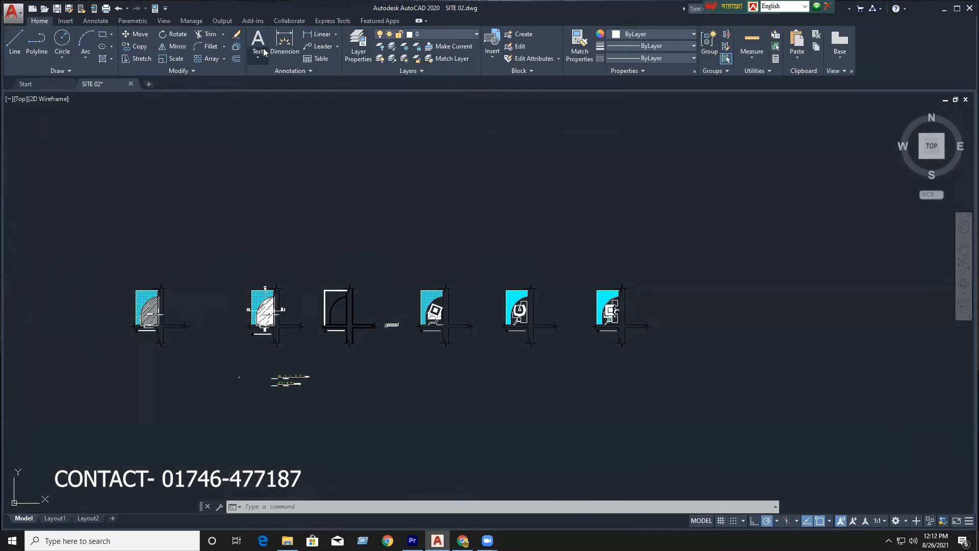
{"action": "left_click", "coordinate": [904, 521]}
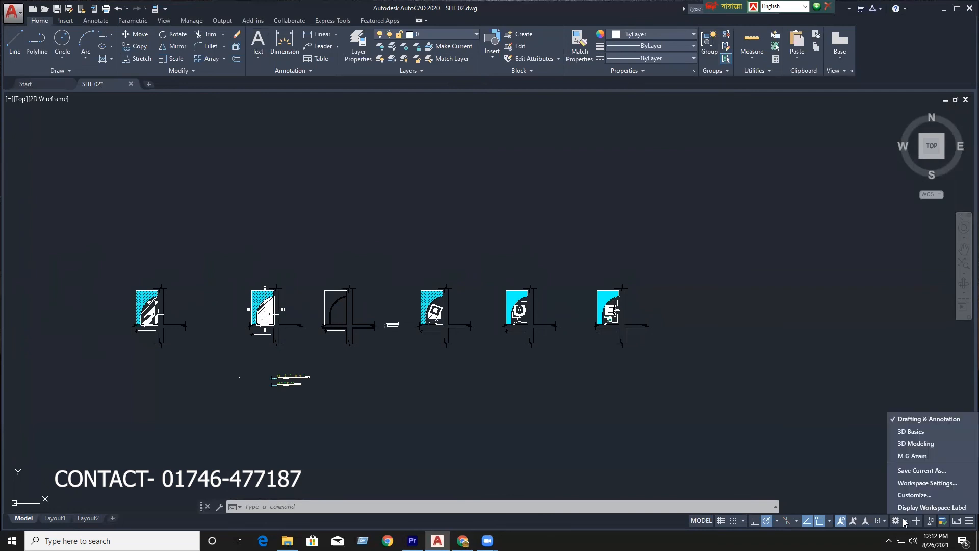
{"action": "left_click", "coordinate": [911, 456]}
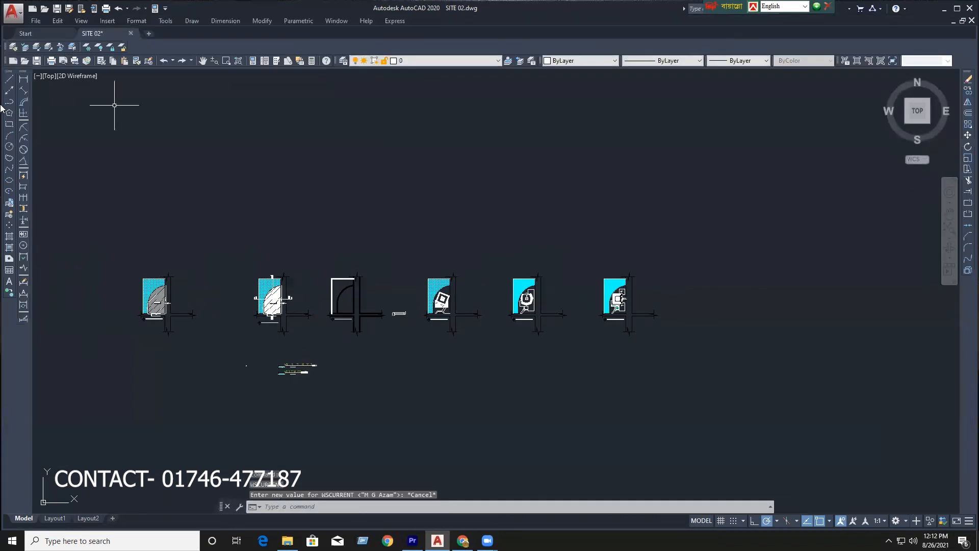